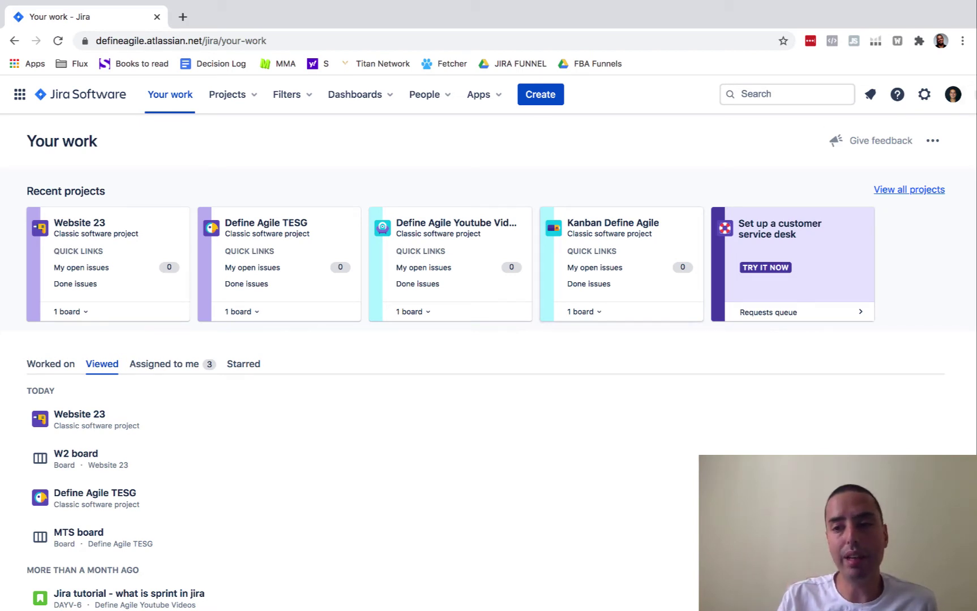
Go to System administration and open External System Import to reach the JIRA import wizard.
left_click(923, 96)
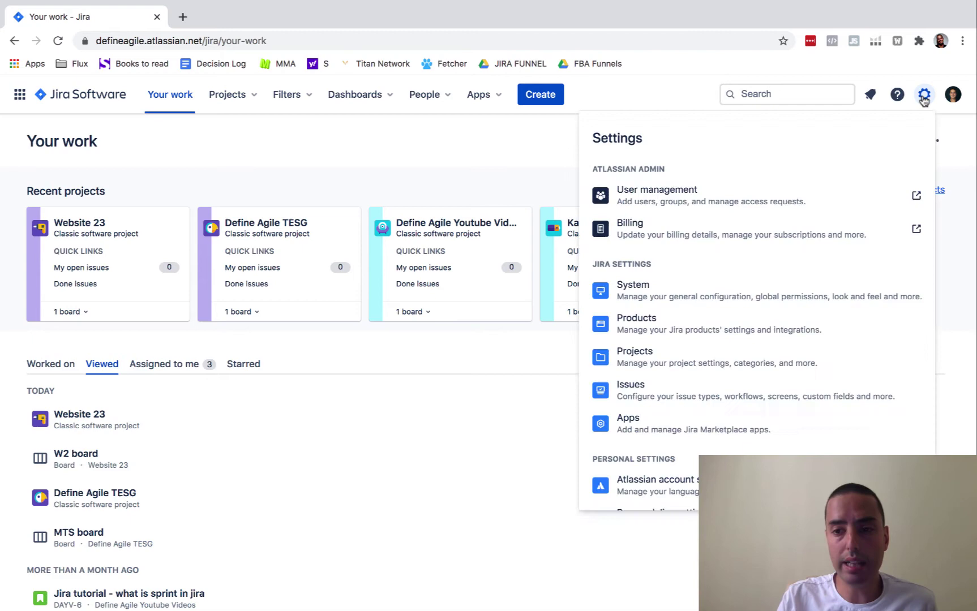
left_click(676, 292)
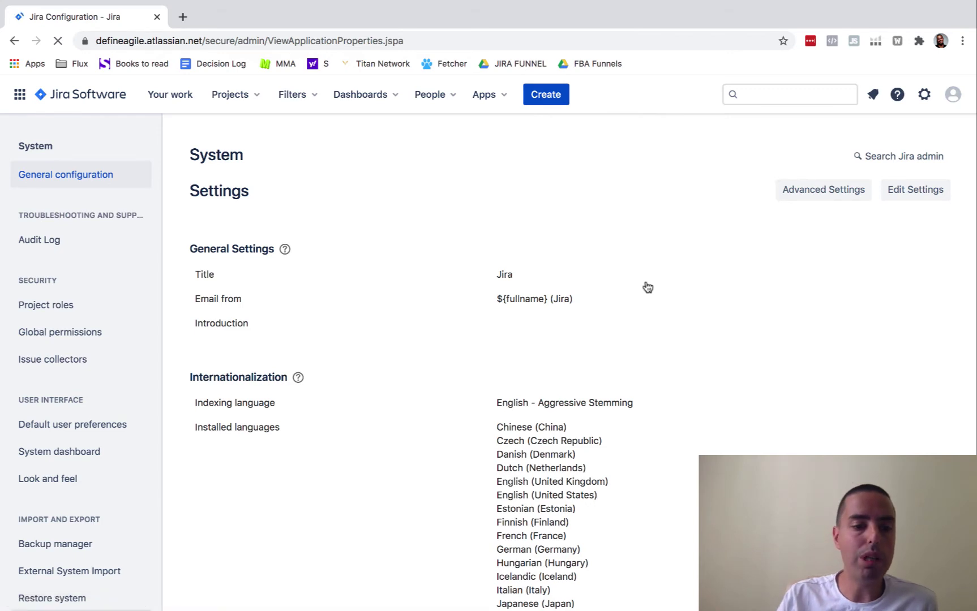
scroll(98, 329, "down", 3)
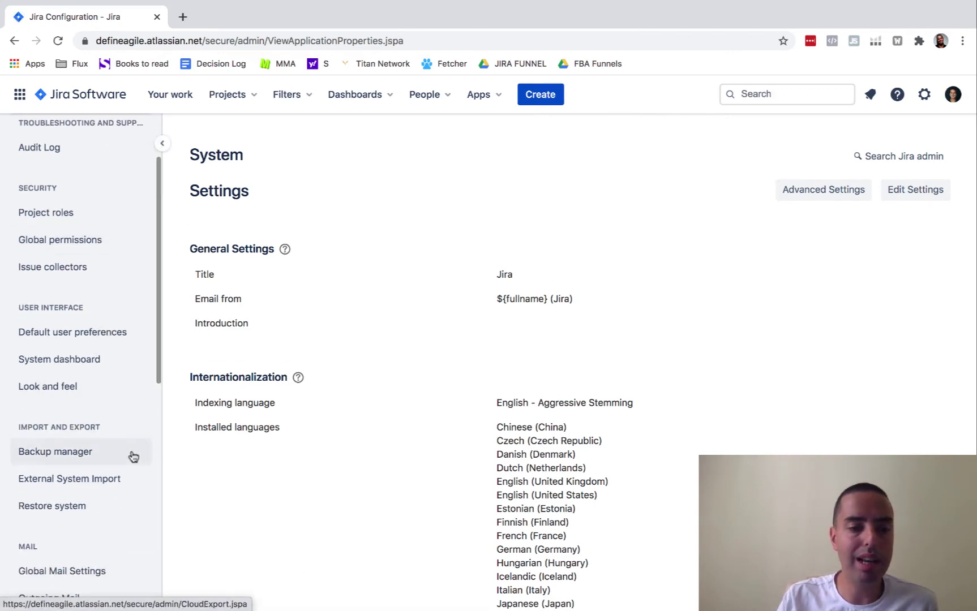
left_click(90, 482)
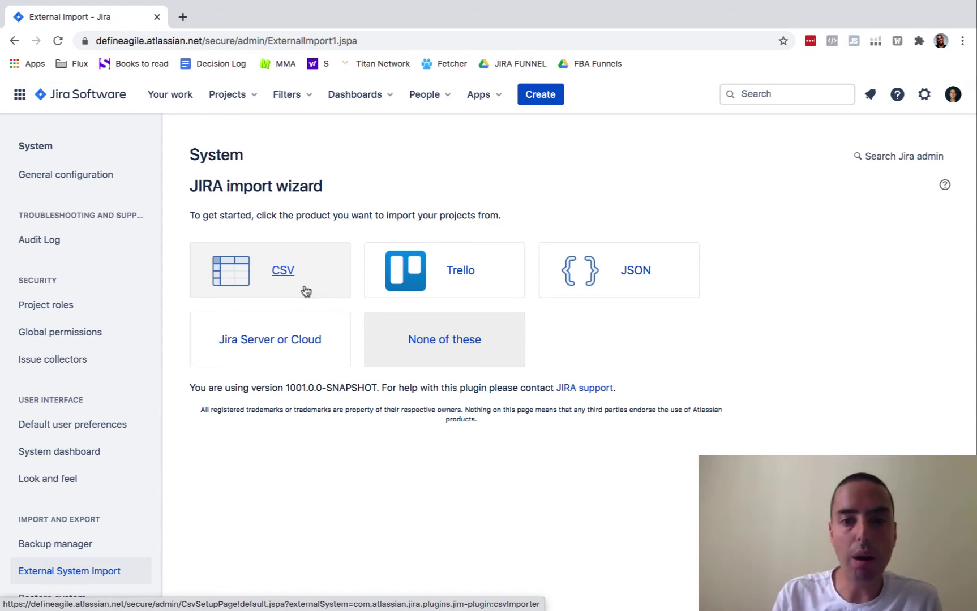
Switch to Sublime Text to view jira_tickets.csv with its five Story rows.
key("super+Tab")
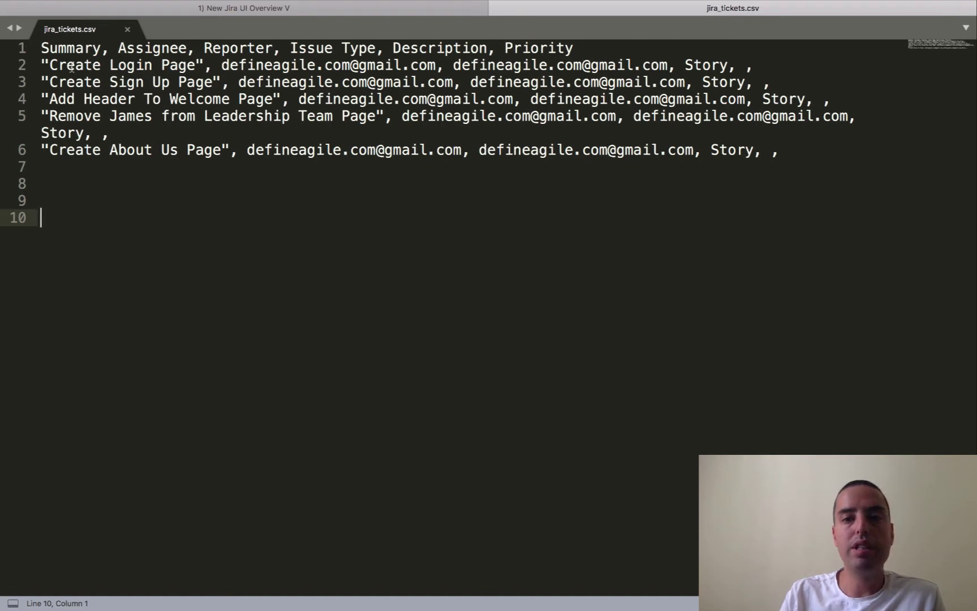
left_click(538, 49)
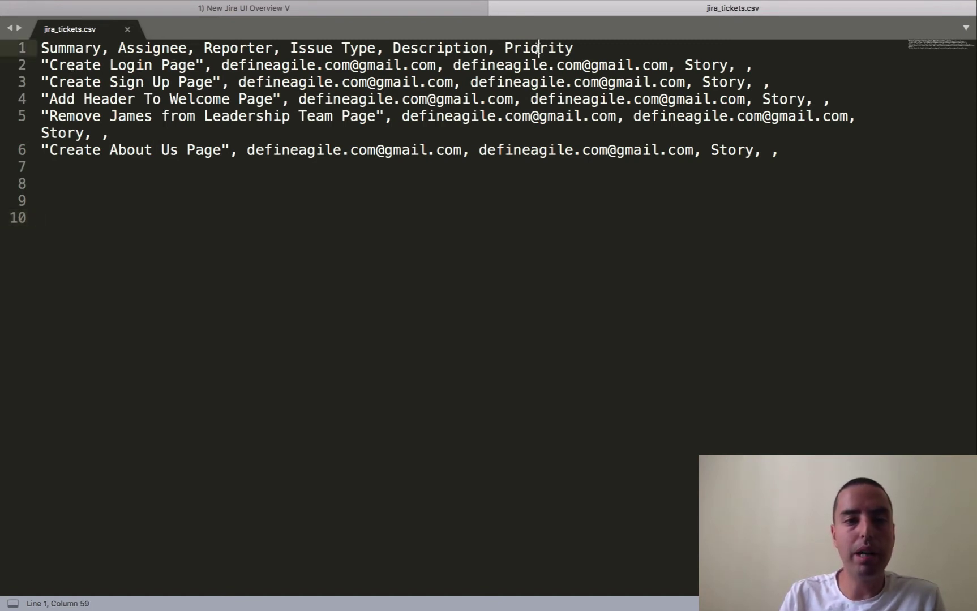
left_click(61, 68)
left_click(737, 67)
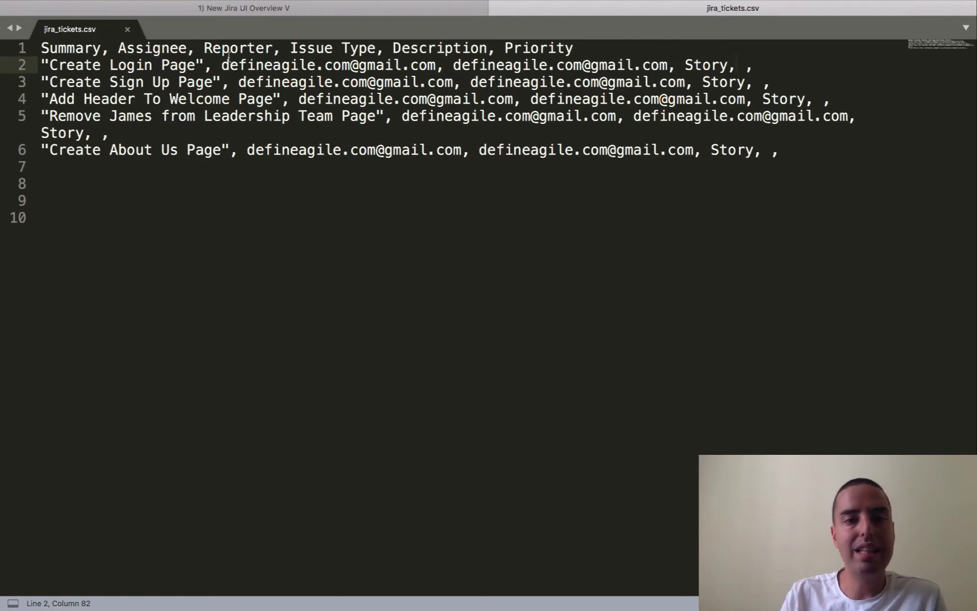
left_click(264, 64)
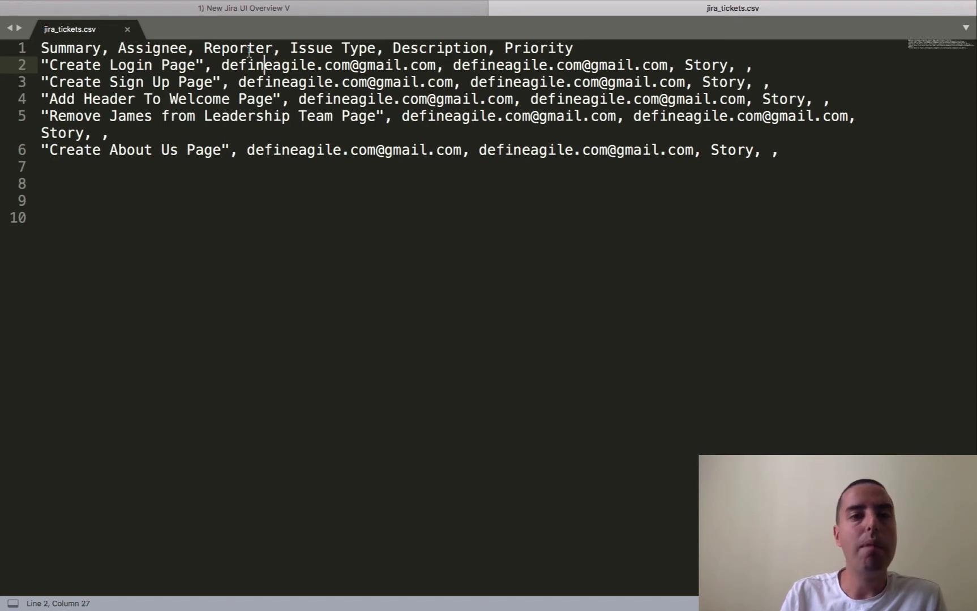
left_click(497, 66)
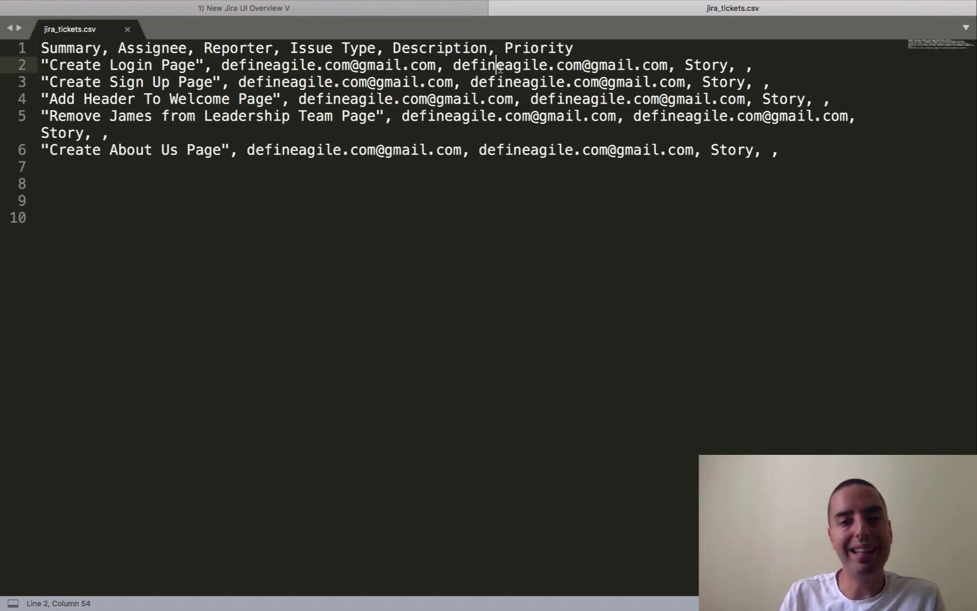
left_click(453, 49)
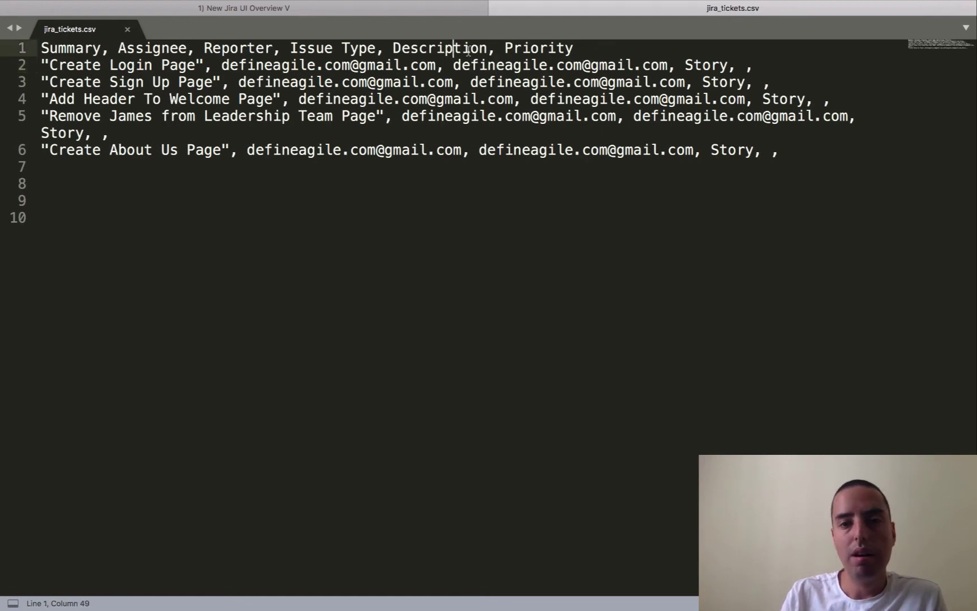
left_click(720, 65)
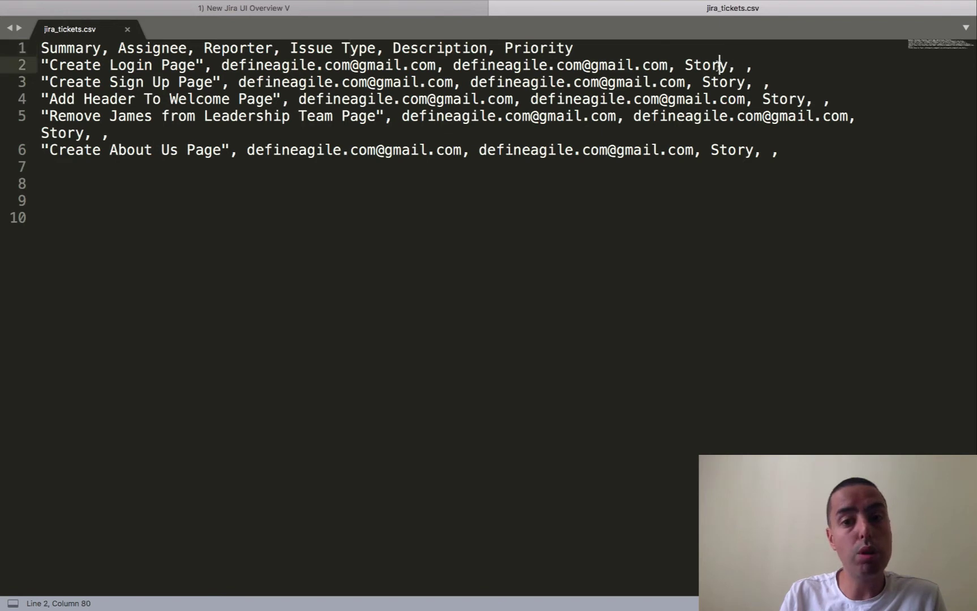
left_click(461, 50)
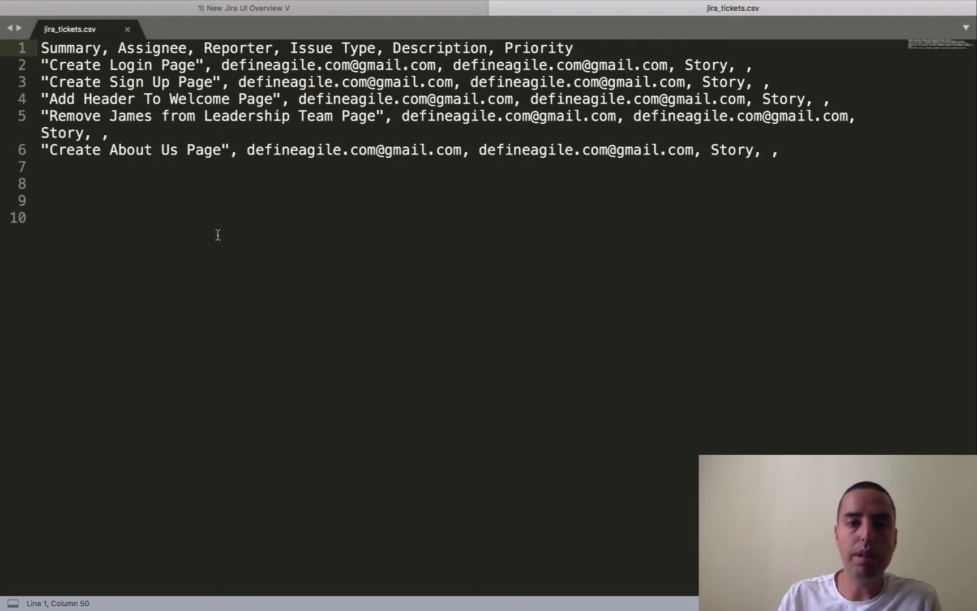
Choose CSV as the import source and attach jira_tickets.csv from Documents.
key("ctrl+Left")
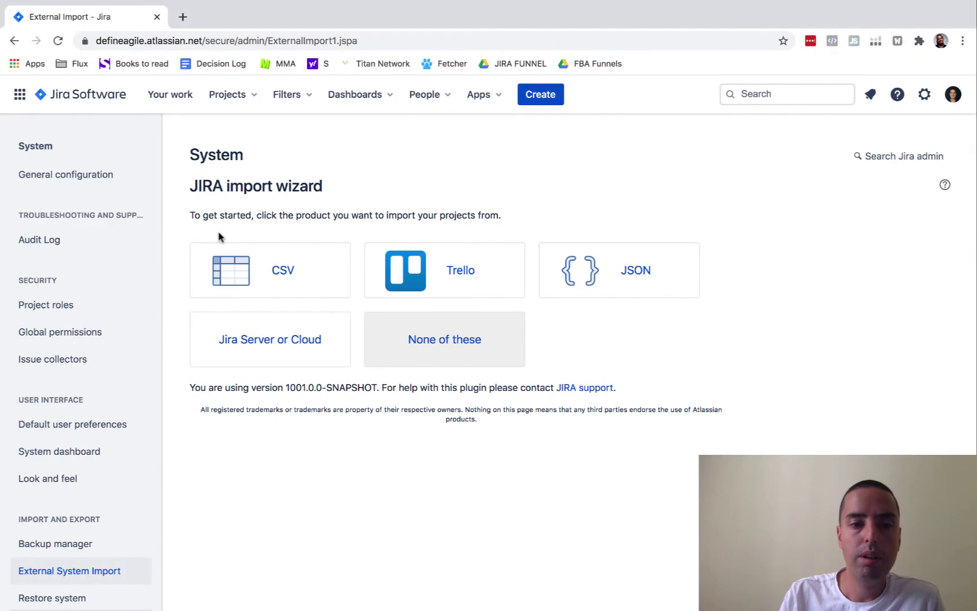
left_click(285, 275)
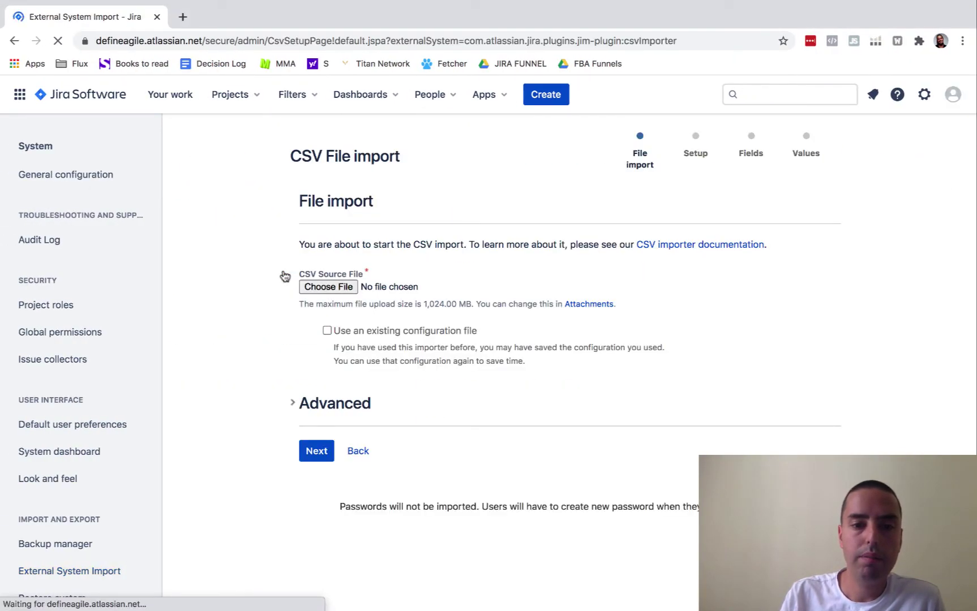
left_click(331, 287)
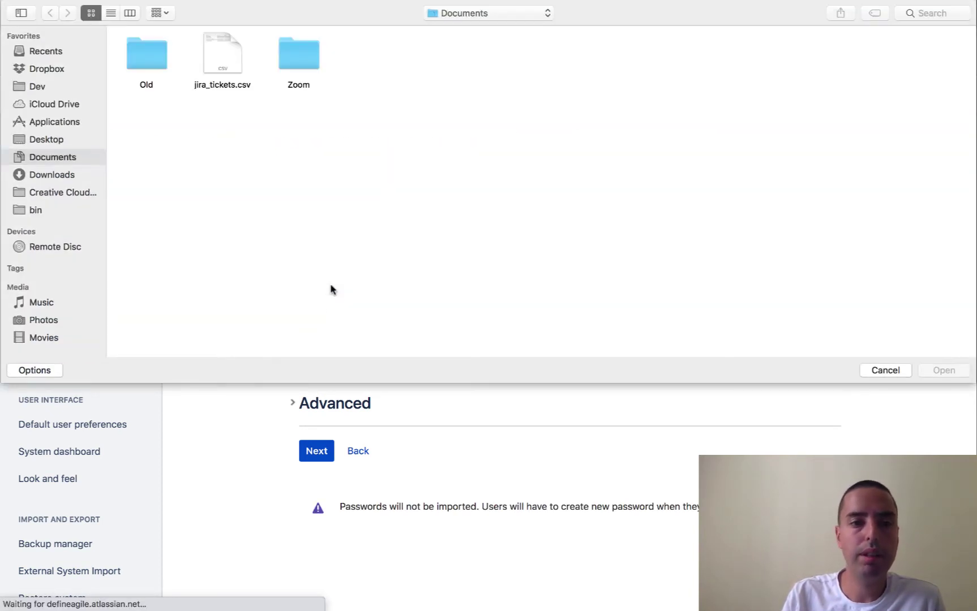
left_click(224, 62)
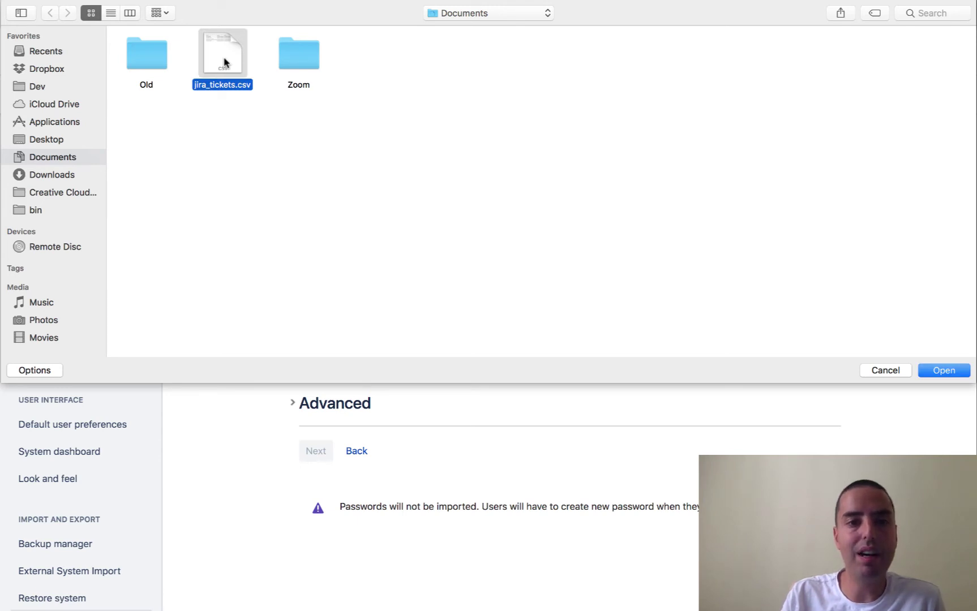
left_click(945, 371)
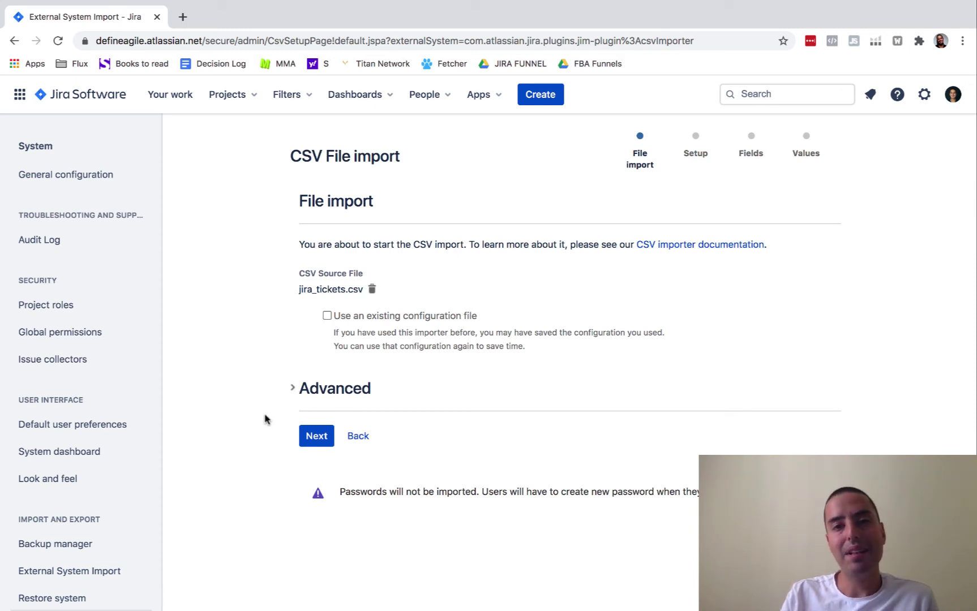
Continue to Setup and choose Website 23 [W2] as the destination project.
left_click(317, 439)
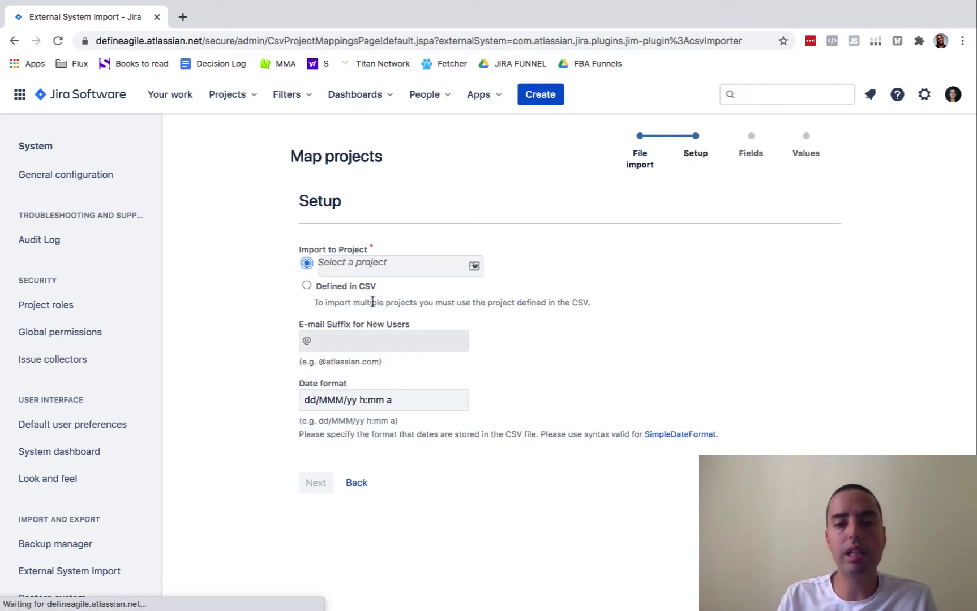
left_click(367, 267)
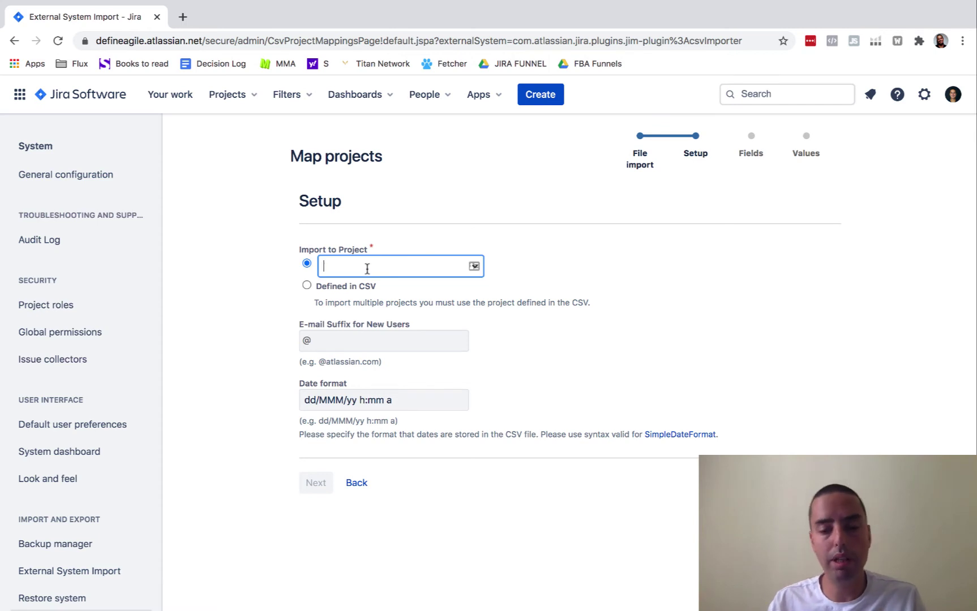
type("Websi")
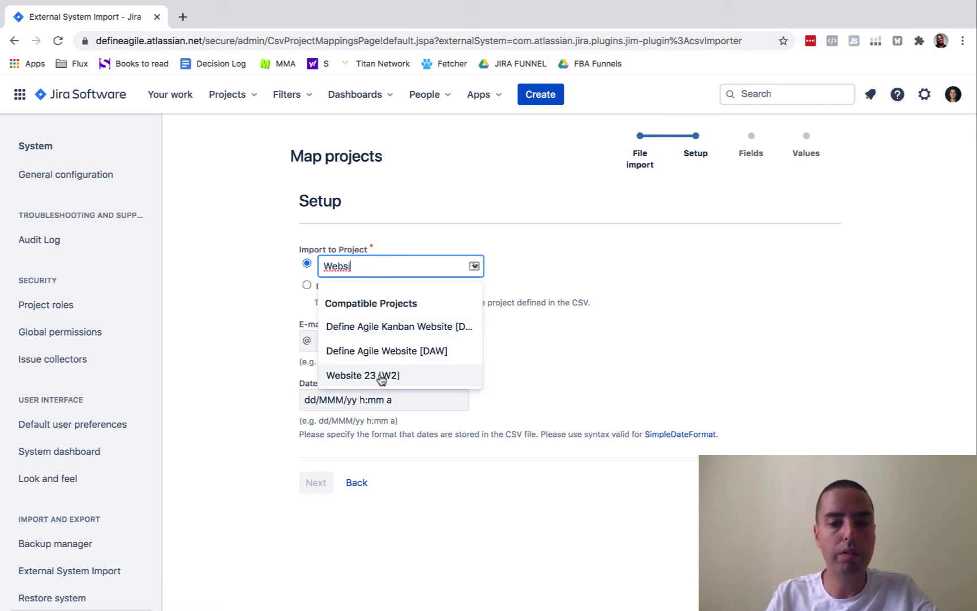
left_click(379, 376)
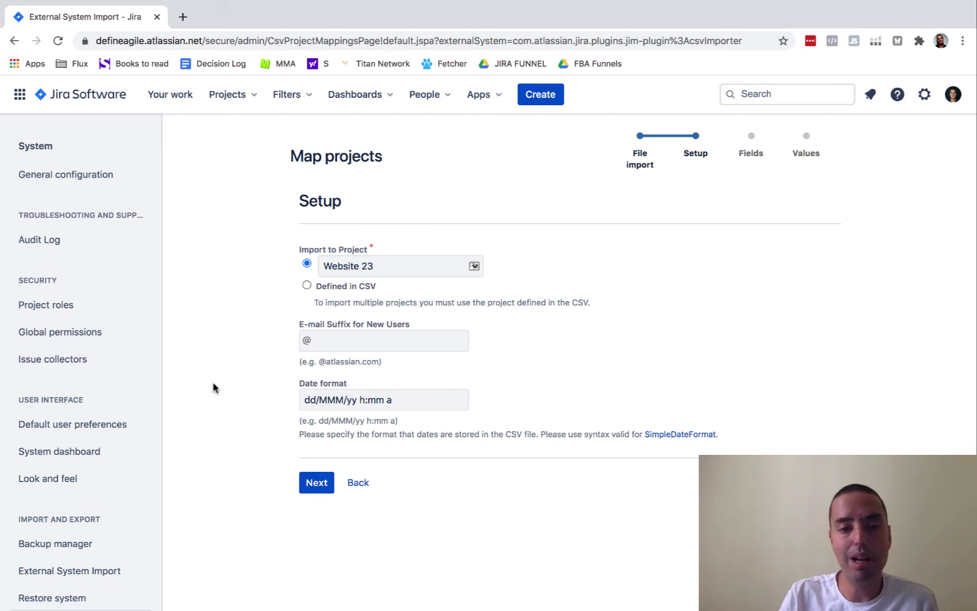
On the Map fields step, map the Assignee, Description and Issue Type columns to matching Jira fields.
left_click(315, 486)
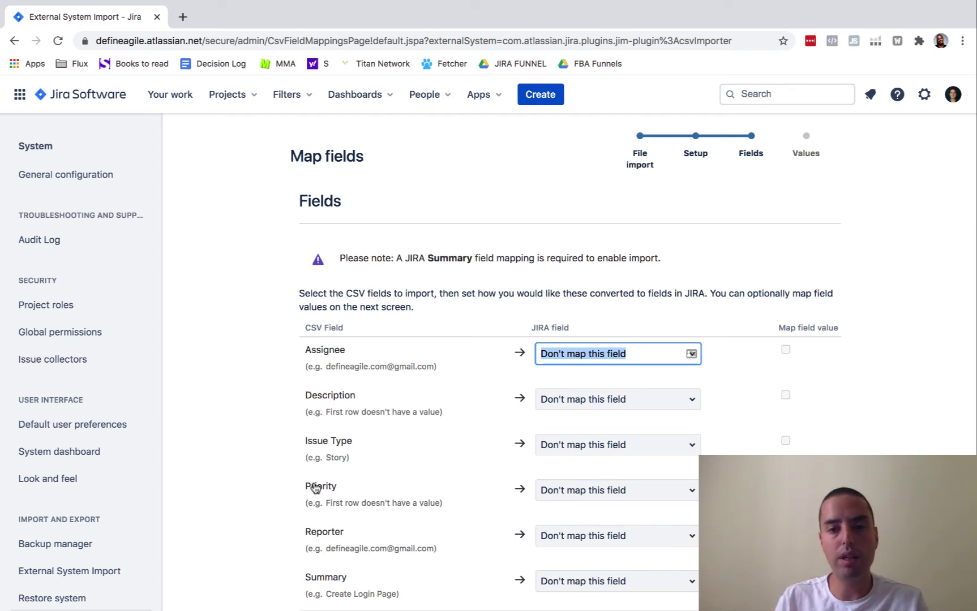
type("Assign")
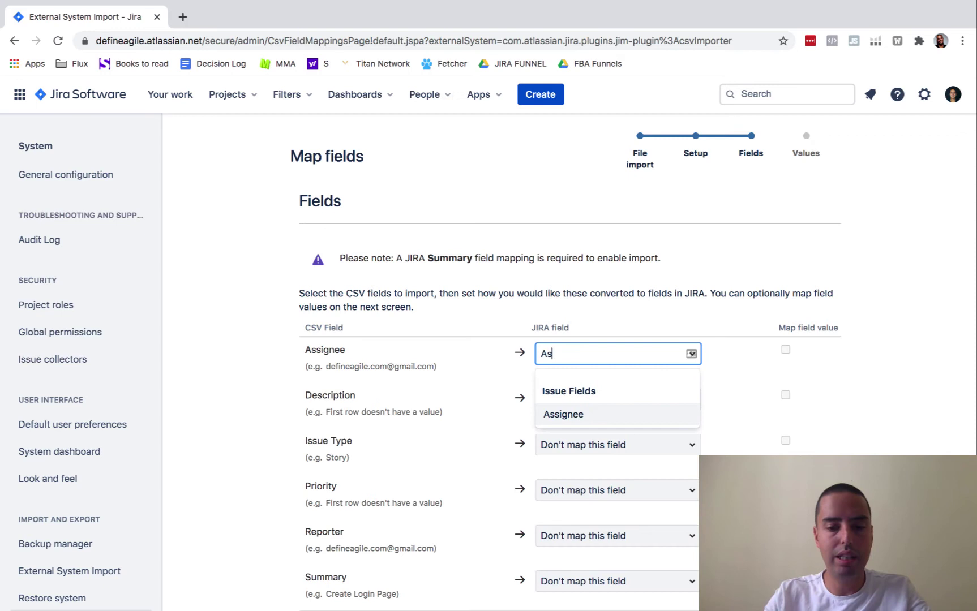
left_click(565, 415)
left_click(598, 400)
type("Desc")
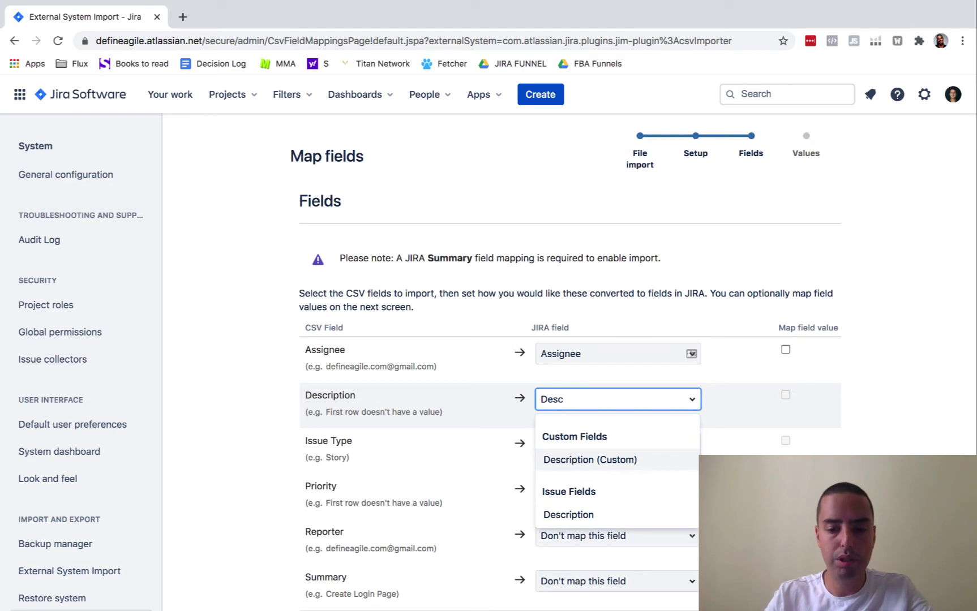
key("Down")
key("Return")
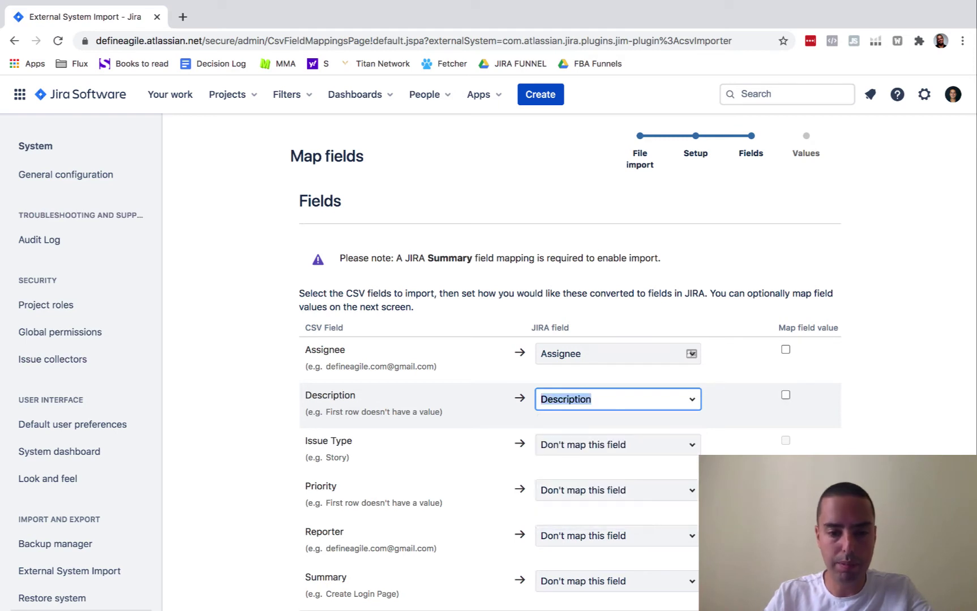
left_click(611, 446)
type("Issue")
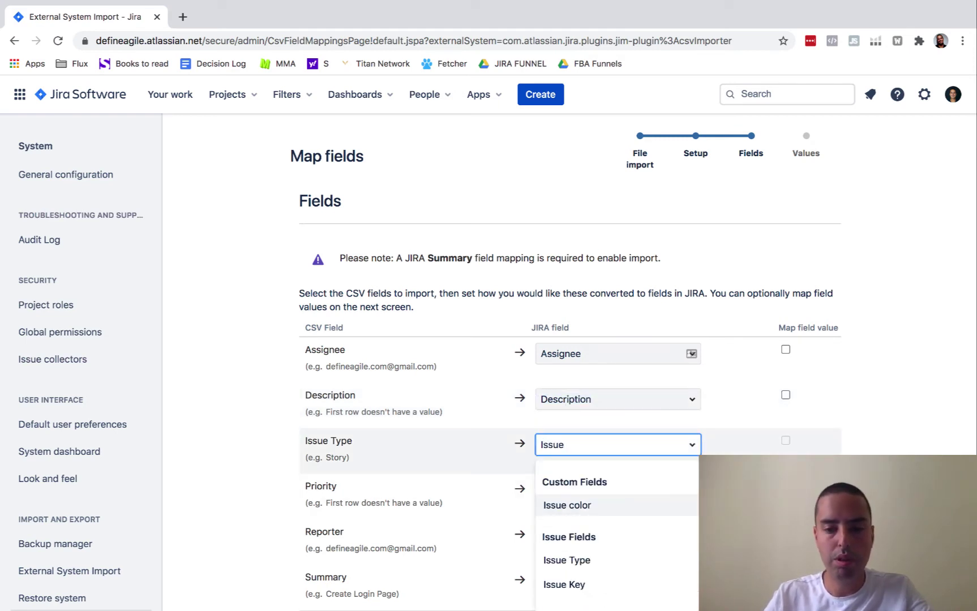
key("Down")
key("Return")
Map the Priority, Reporter and Summary columns to their same-named Jira fields.
left_click(615, 491)
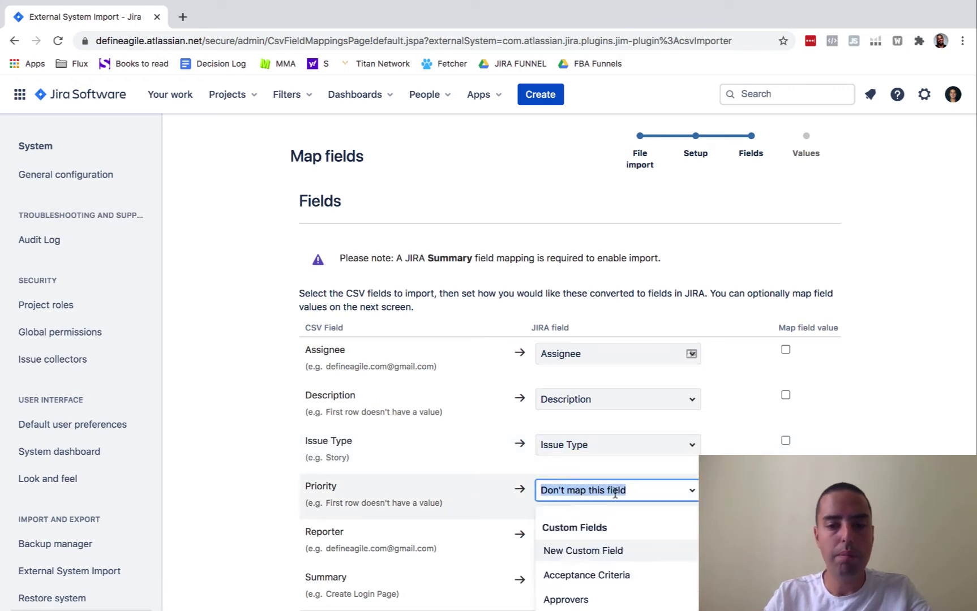
type("Prio")
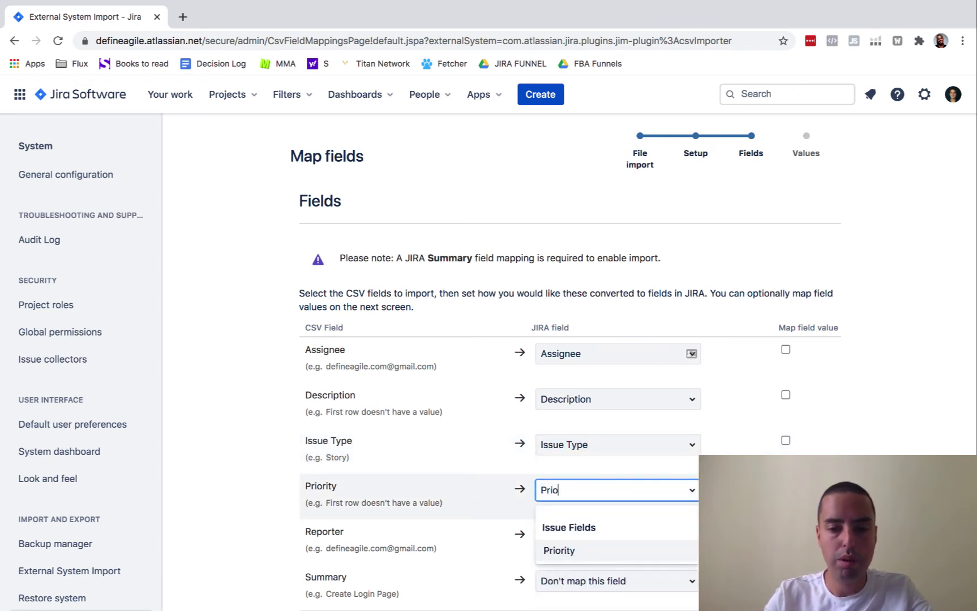
key("Down")
key("Return")
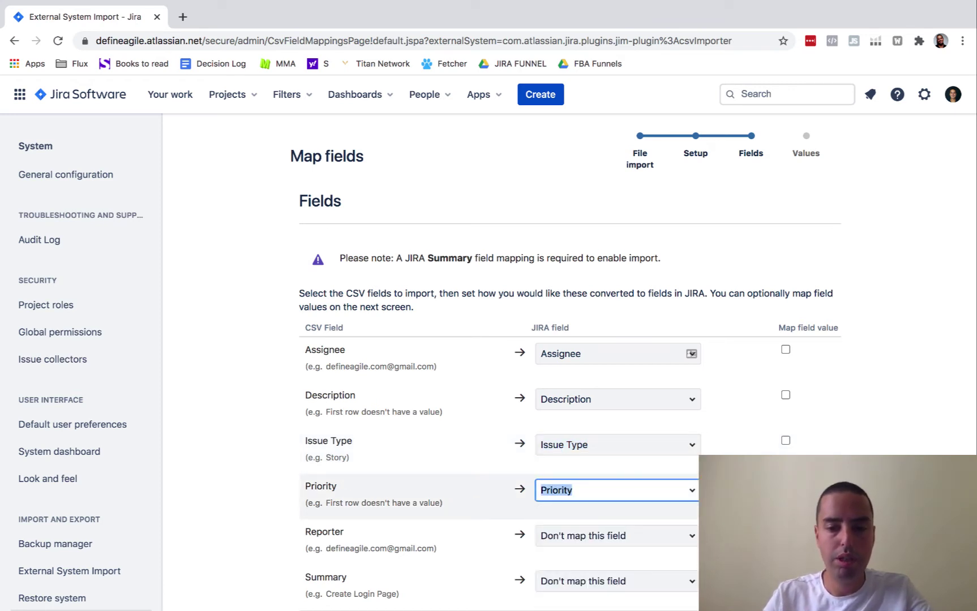
left_click(591, 535)
type("Report")
key("Return")
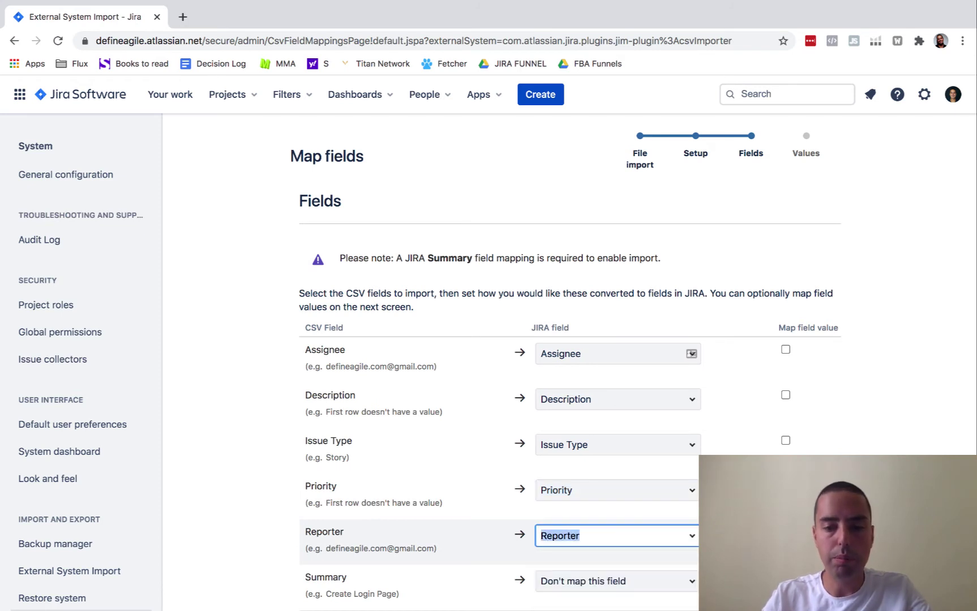
scroll(600, 543, "down", 1)
left_click(599, 542)
type("Summ")
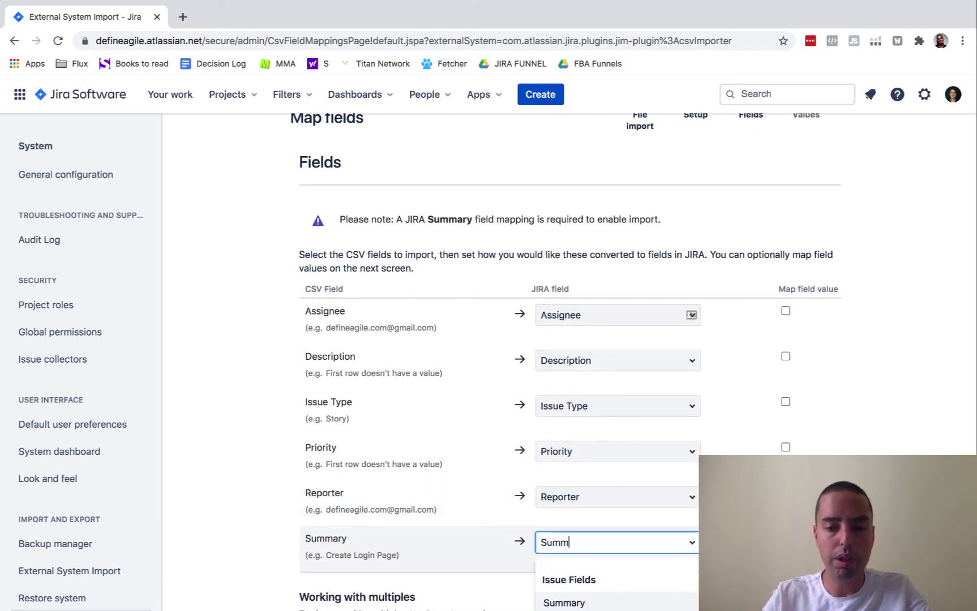
key("Return")
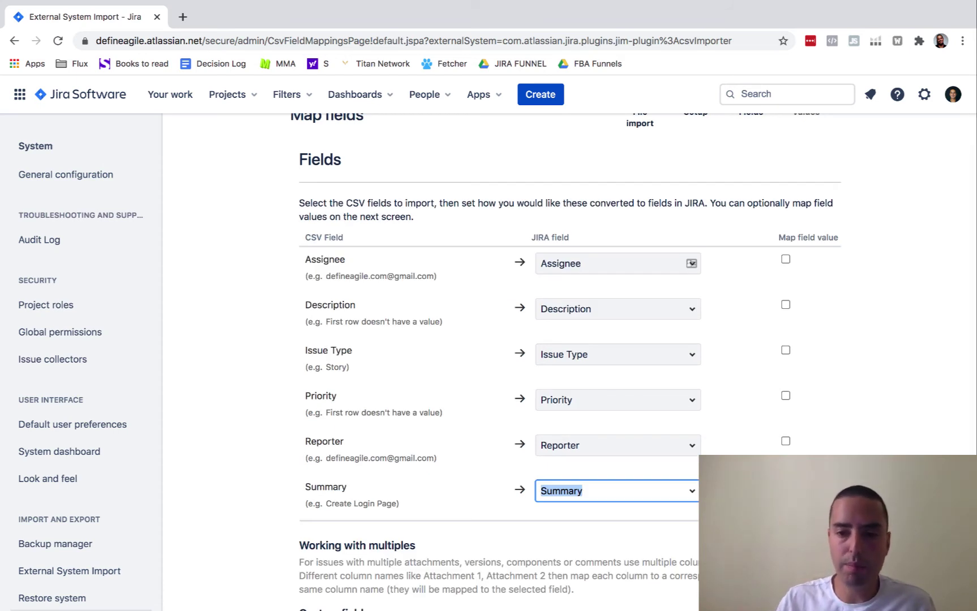
Tick Map field value for Assignee, Description, Issue Type, Priority and Reporter.
left_click(786, 259)
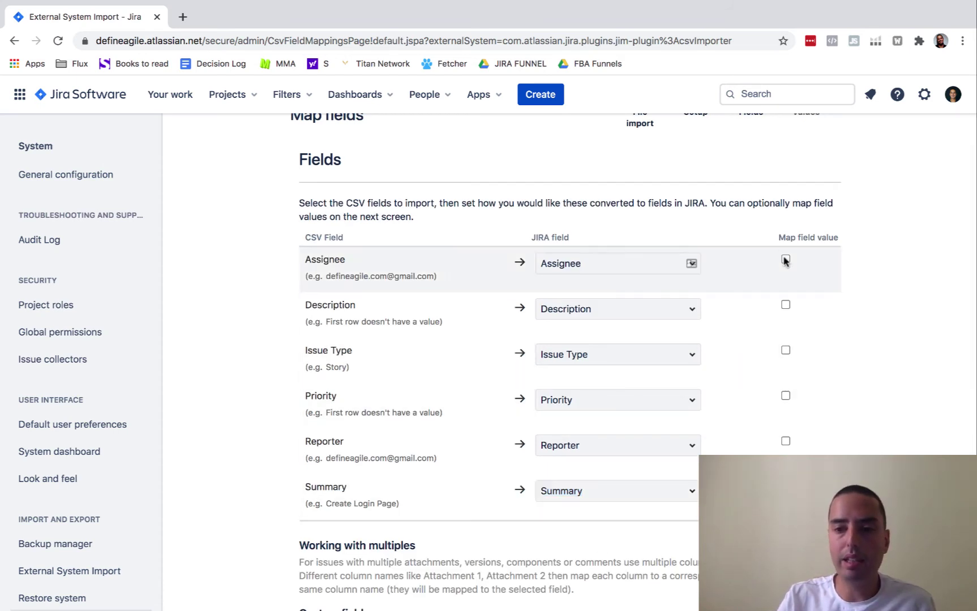
left_click(786, 305)
left_click(786, 351)
left_click(787, 396)
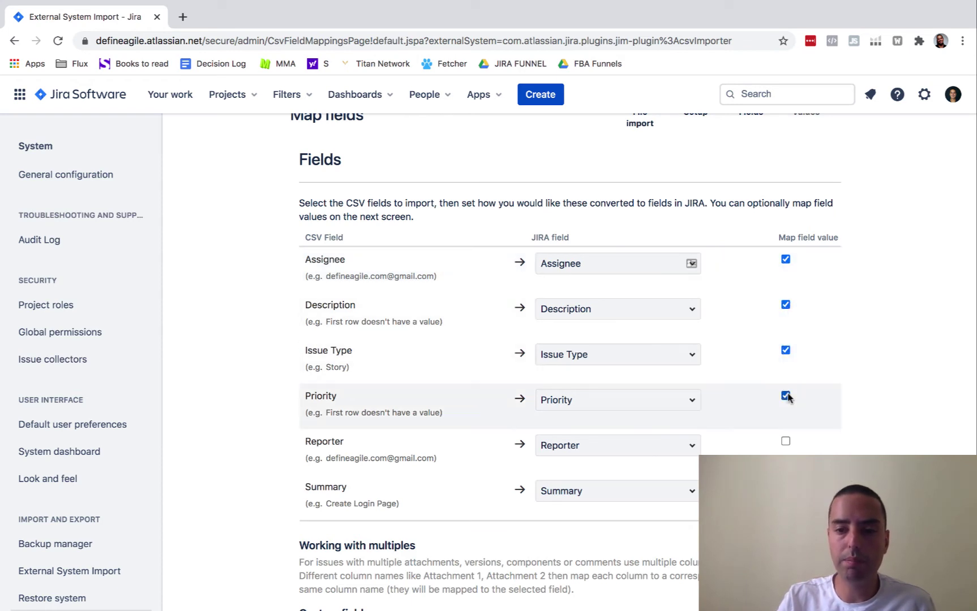
left_click(785, 441)
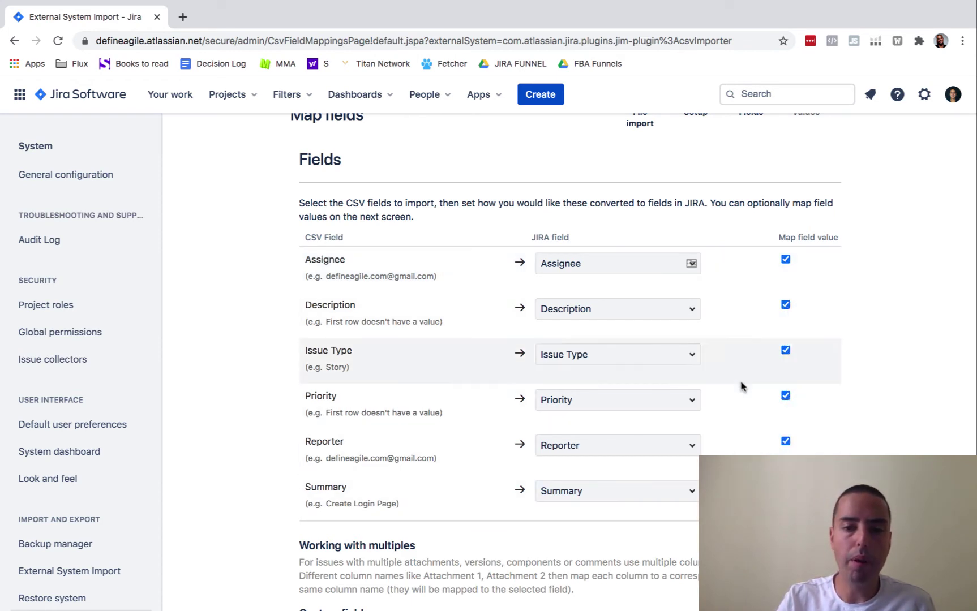
scroll(742, 387, "down", 3)
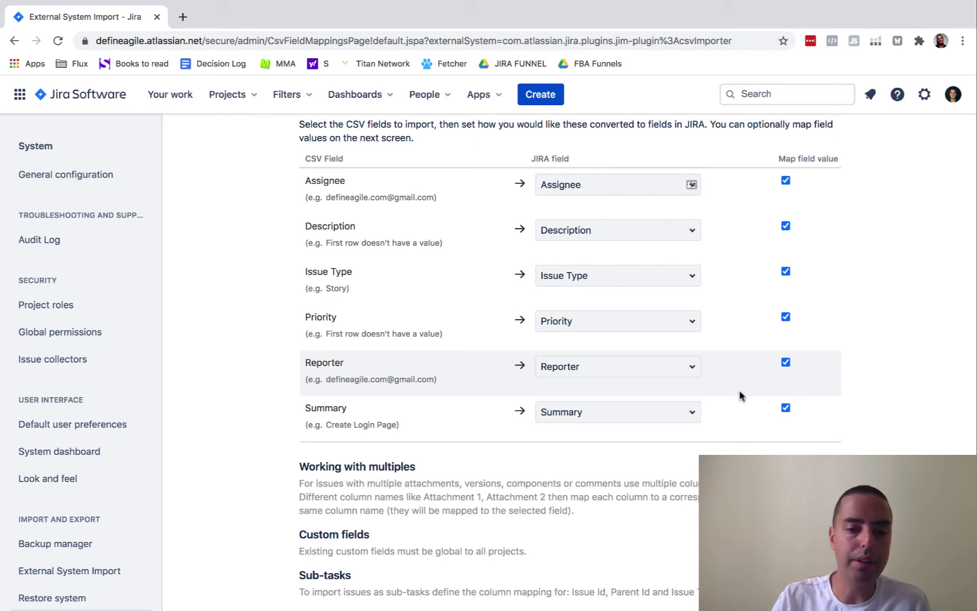
scroll(740, 395, "down", 3)
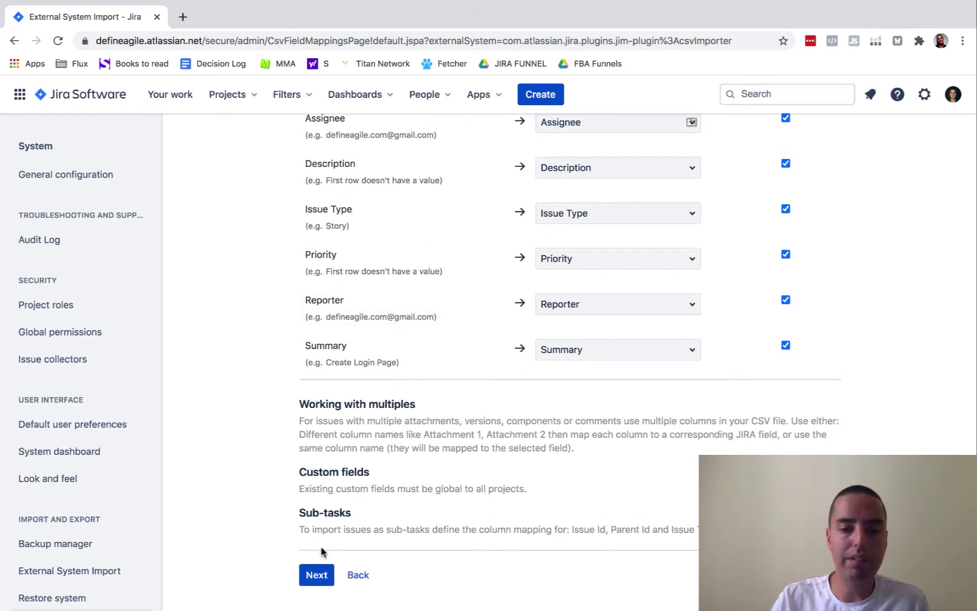
Advance to the Map values step and review the value pairings, such as Story to Story.
left_click(316, 576)
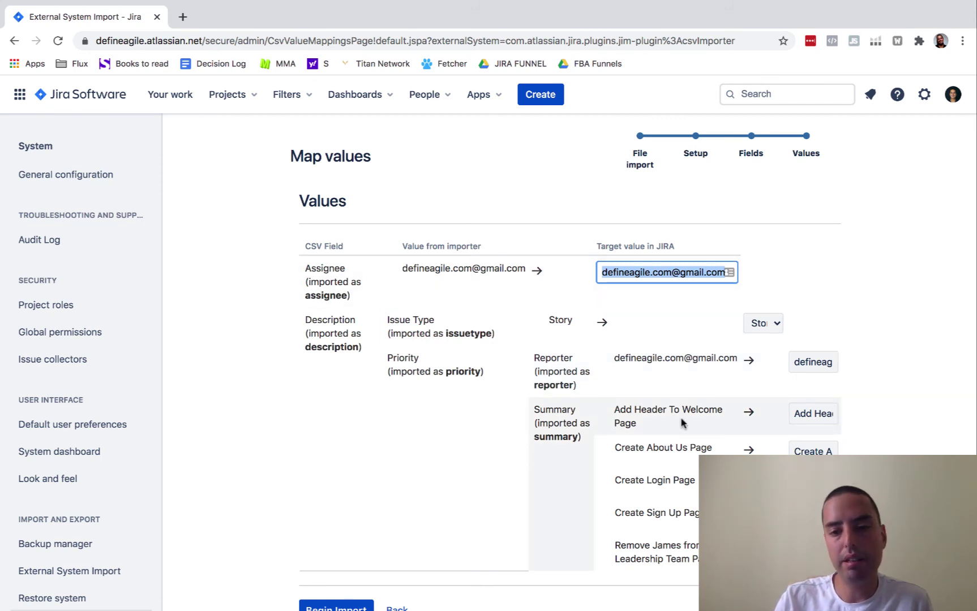
scroll(917, 356, "down", 1)
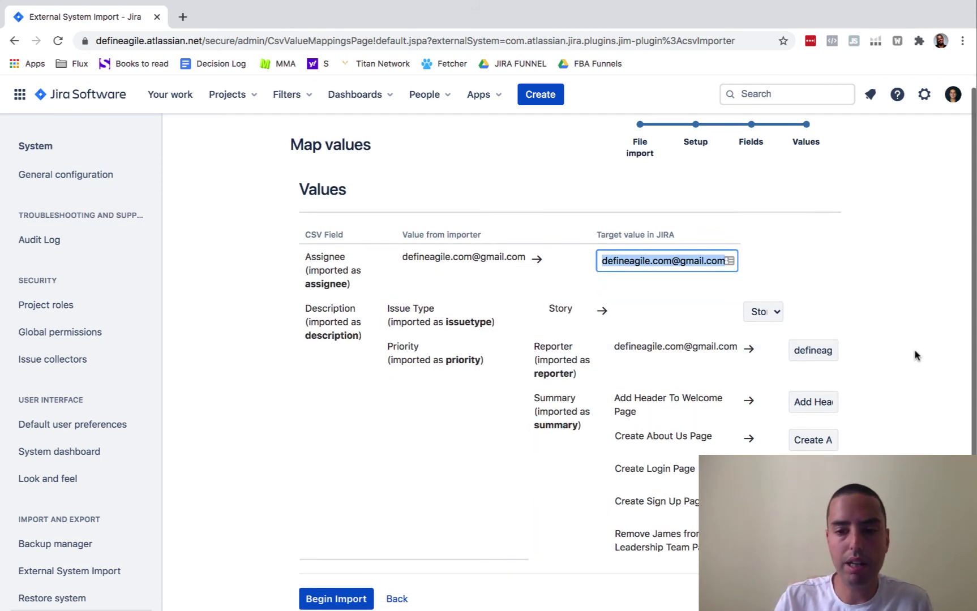
scroll(917, 355, "down", 2)
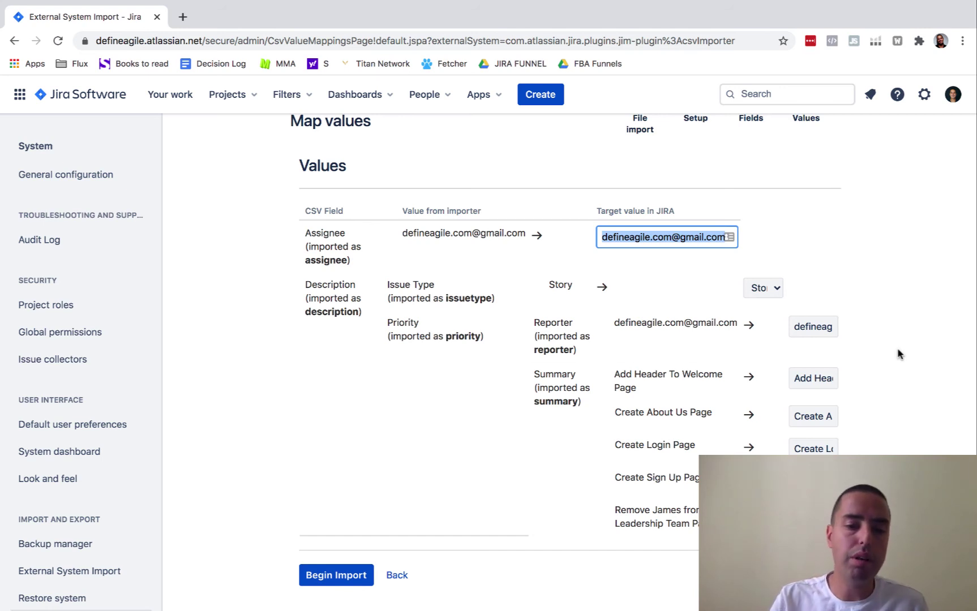
Begin the import, then open Website 23 (W2) from the Projects menu.
left_click(333, 581)
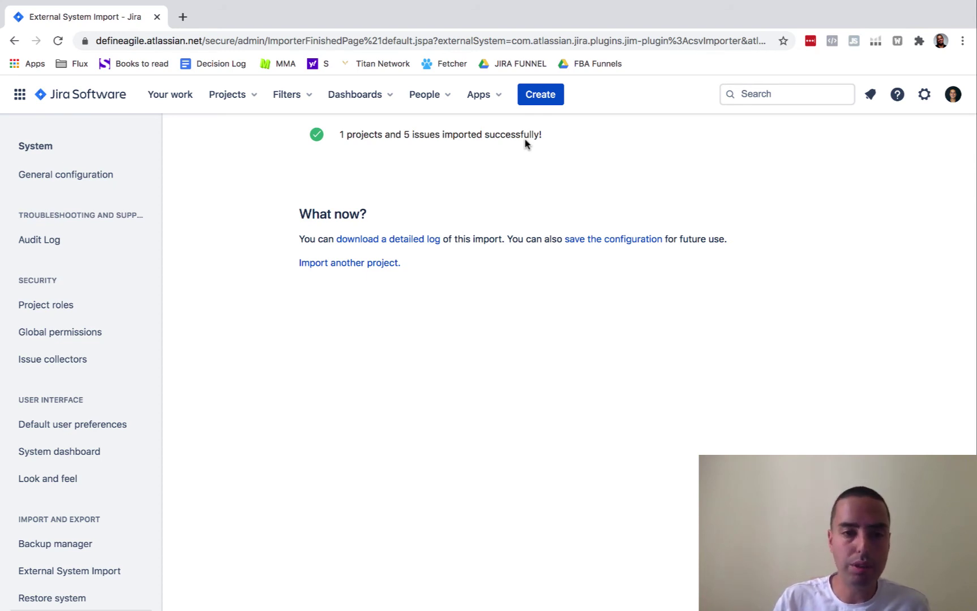
left_click(239, 98)
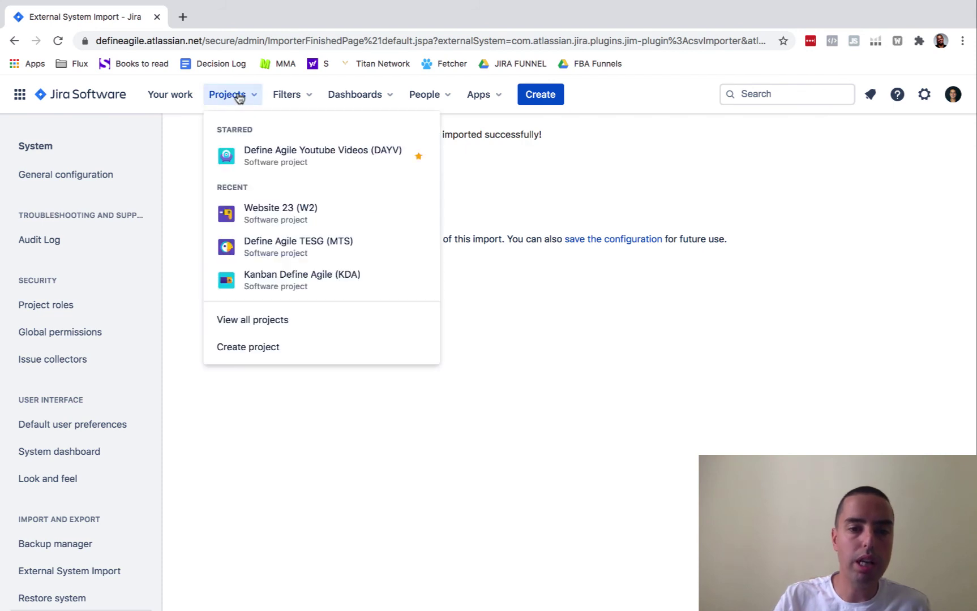
left_click(288, 213)
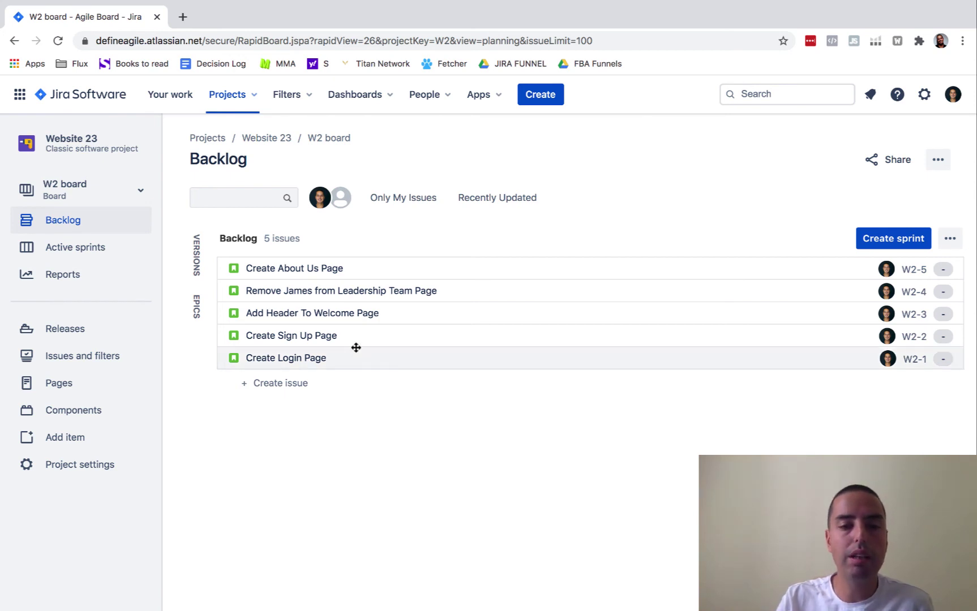
Open W2-1 'Create Login Page' and review its assignee and the six additional fields.
left_click(324, 361)
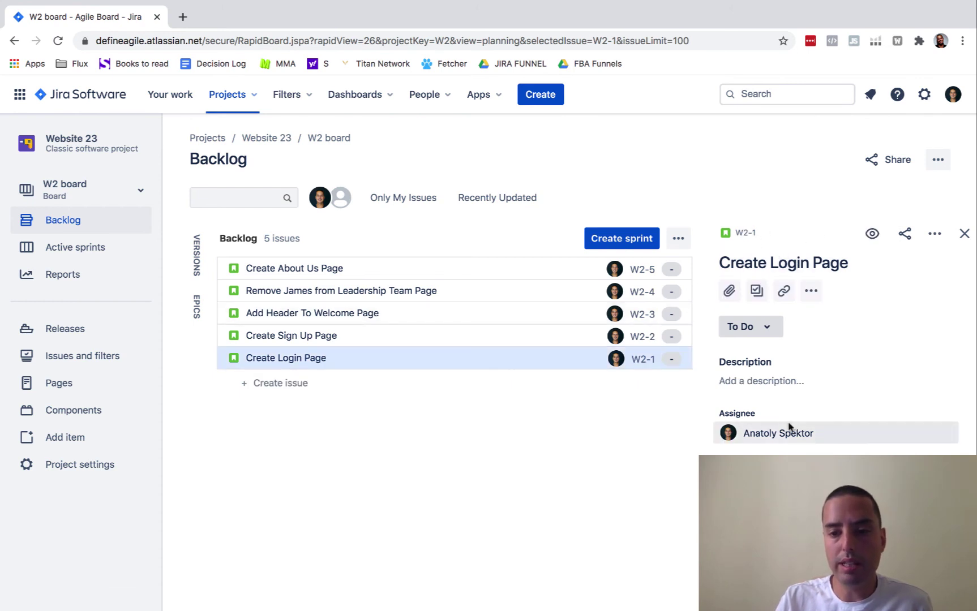
scroll(838, 435, "down", 1)
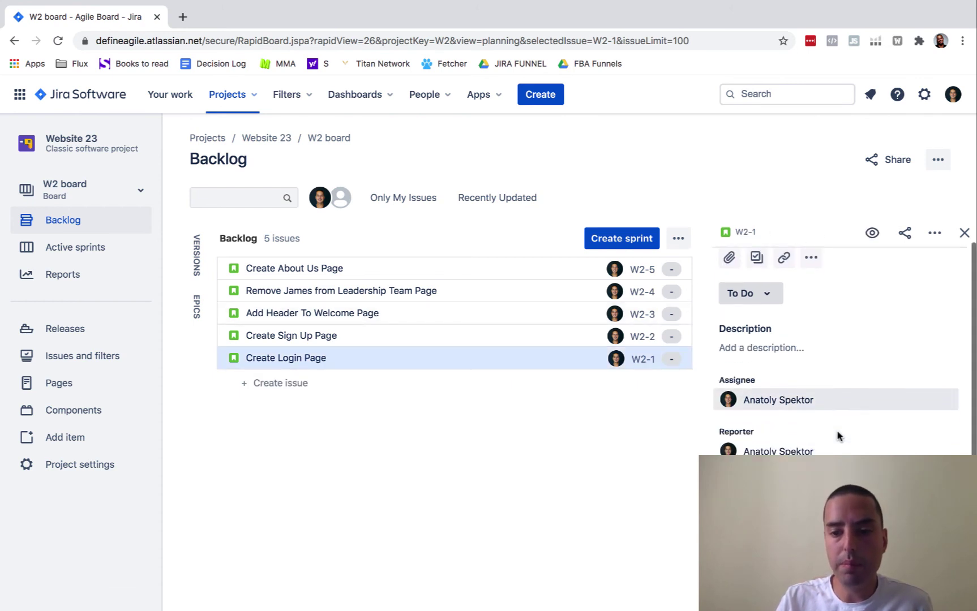
left_click(818, 398)
left_click(626, 459)
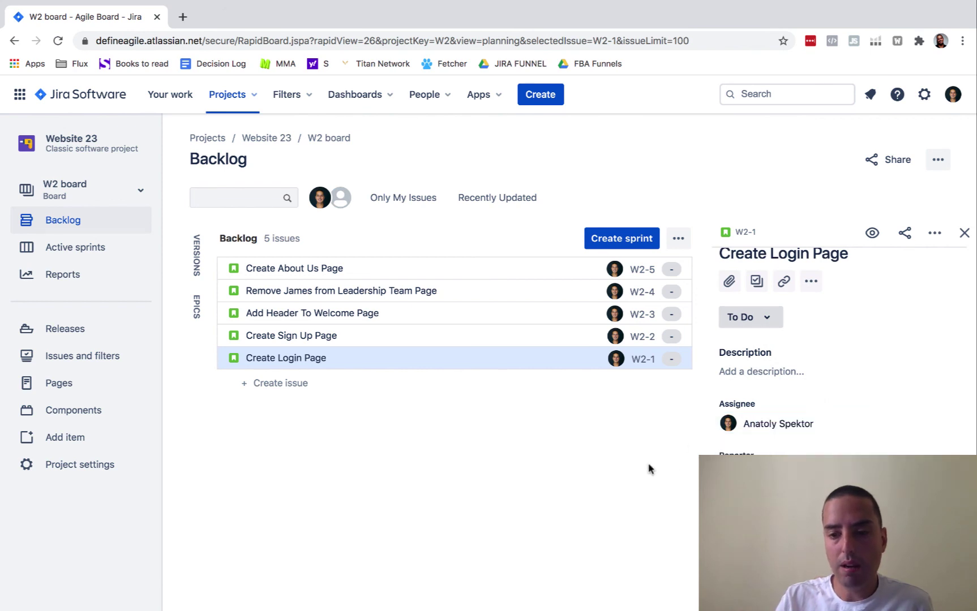
scroll(852, 438, "down", 3)
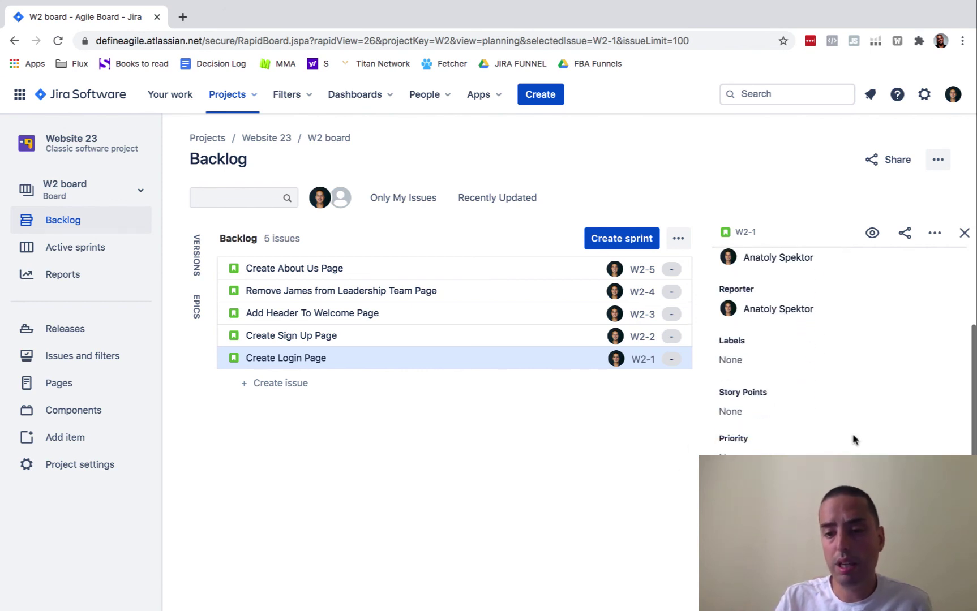
left_click(775, 452)
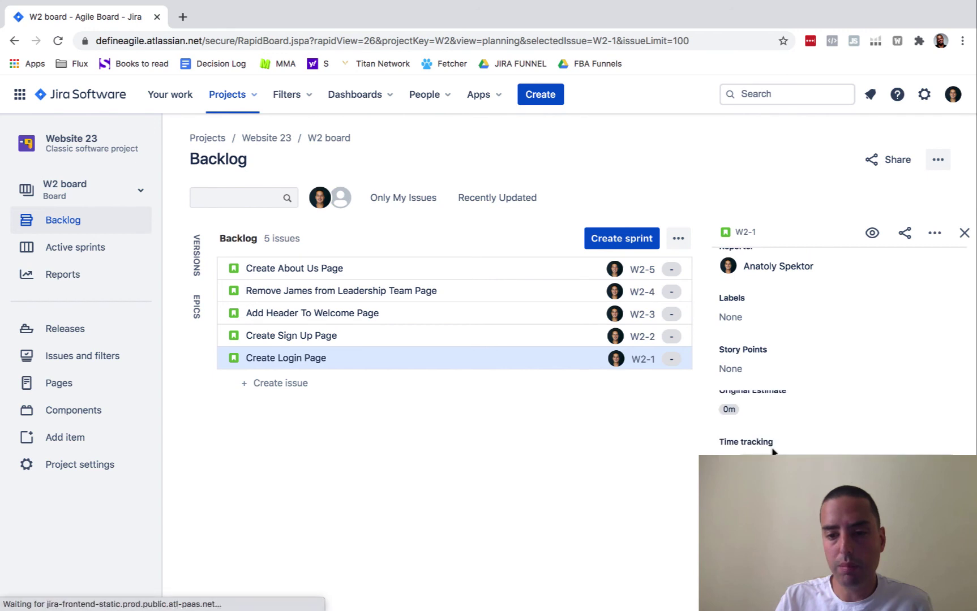
scroll(774, 452, "down", 3)
scroll(773, 450, "down", 2)
scroll(770, 447, "up", 2)
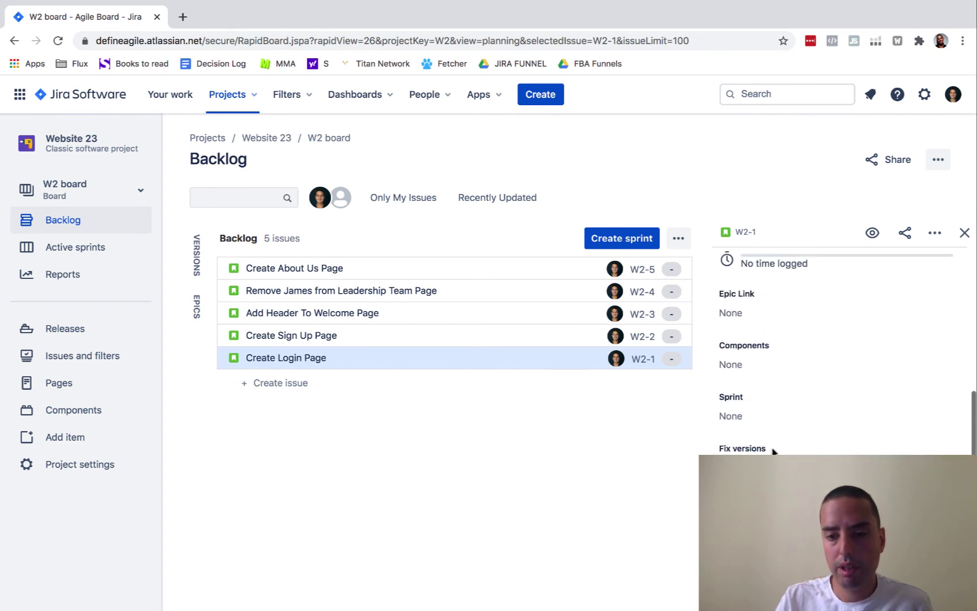
scroll(855, 419, "up", 5)
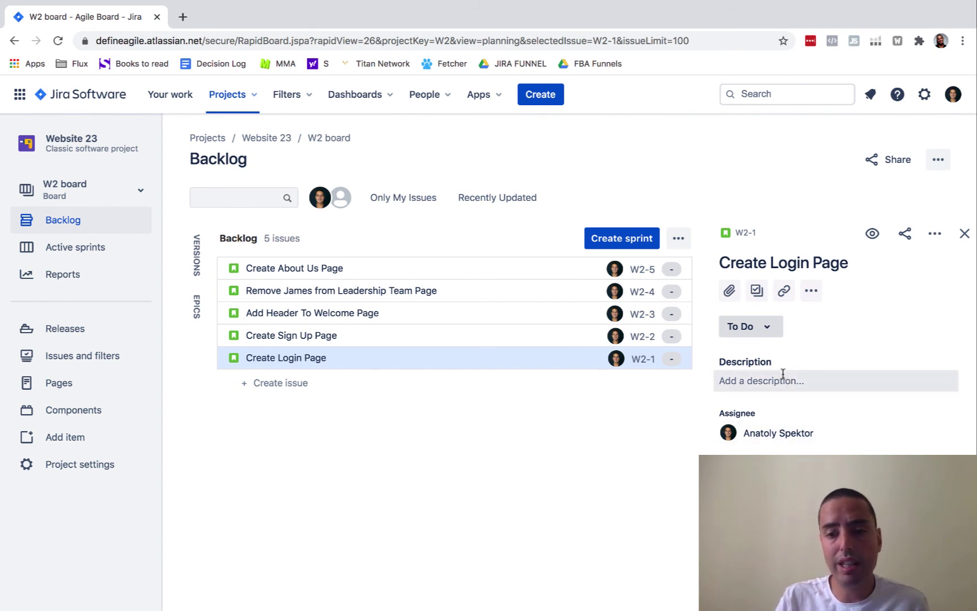
Select W2-2 'Create Sign Up Page' in the backlog to show its details.
left_click(340, 336)
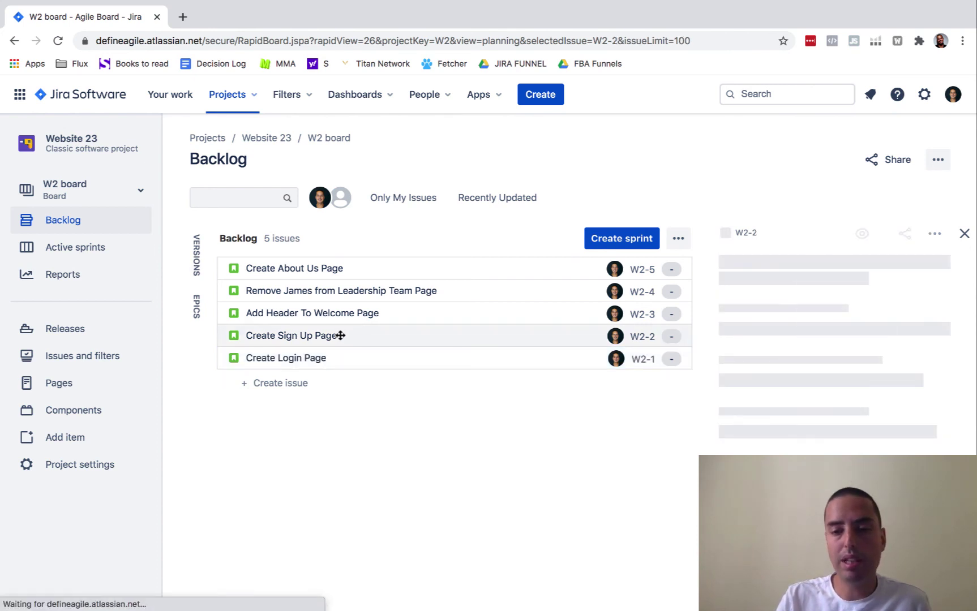